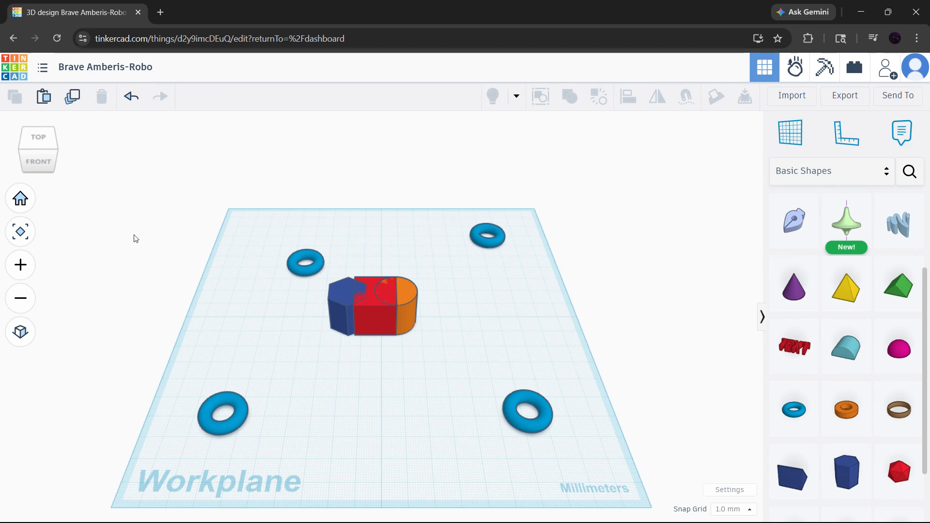
Step: Move the four scattered blue tori together in front of the red box so they overlap in a chain
{"action": "scroll", "coordinate": [146, 223], "scroll_direction": "down", "scroll_amount": 2}
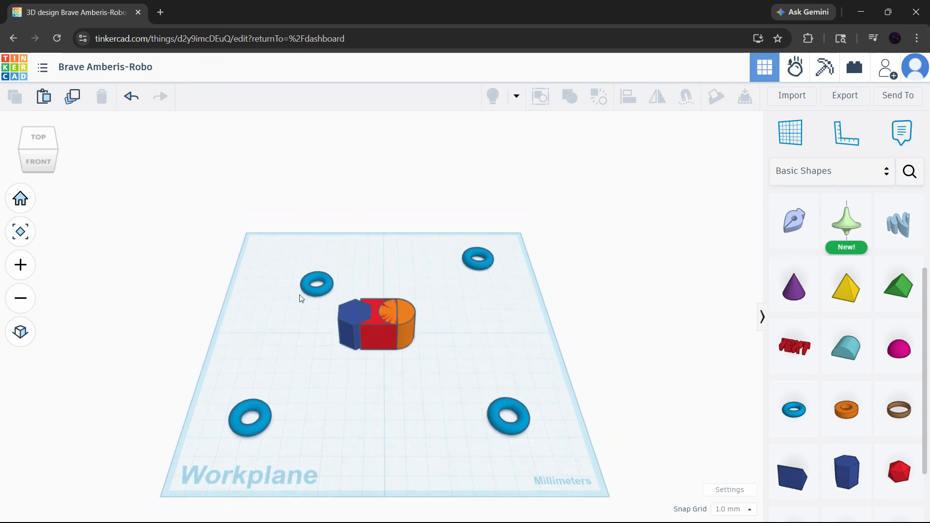
{"action": "left_click_drag", "start_coordinate": [310, 292], "coordinate": [393, 419]}
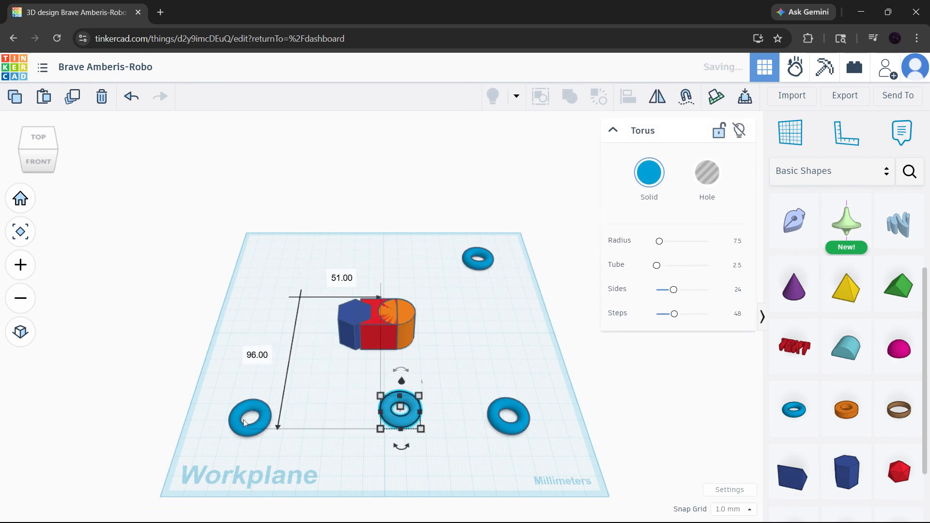
{"action": "left_click_drag", "start_coordinate": [254, 431], "coordinate": [346, 428]}
{"action": "left_click_drag", "start_coordinate": [511, 425], "coordinate": [463, 428]}
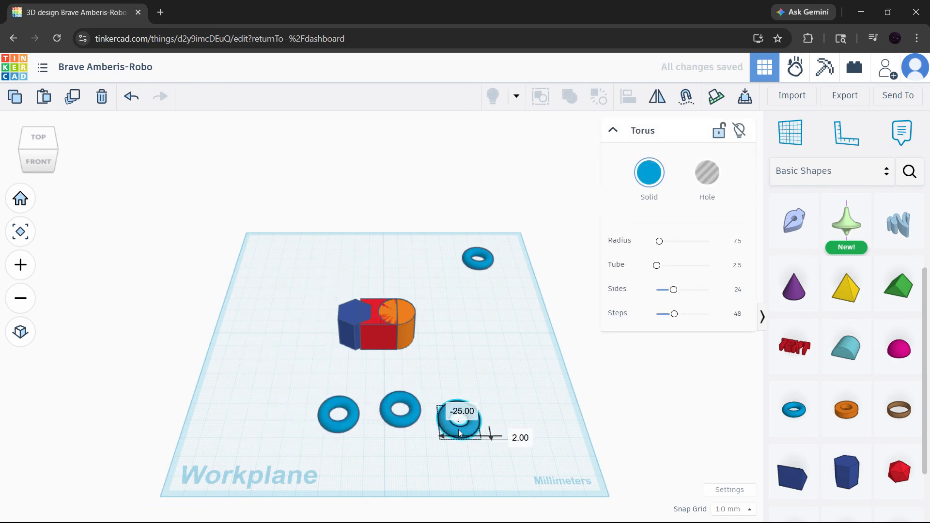
{"action": "left_click_drag", "start_coordinate": [460, 256], "coordinate": [400, 406]}
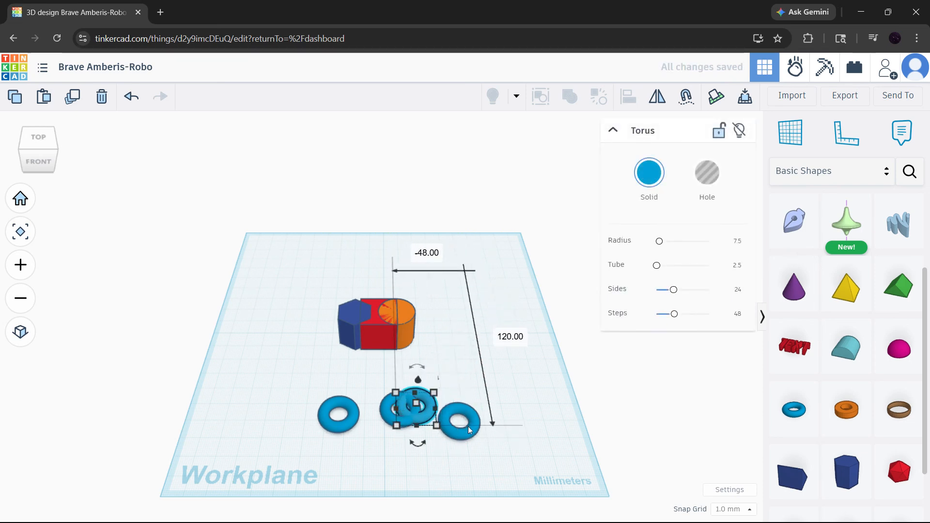
{"action": "left_click", "coordinate": [450, 419]}
{"action": "left_click_drag", "start_coordinate": [348, 413], "coordinate": [391, 426]}
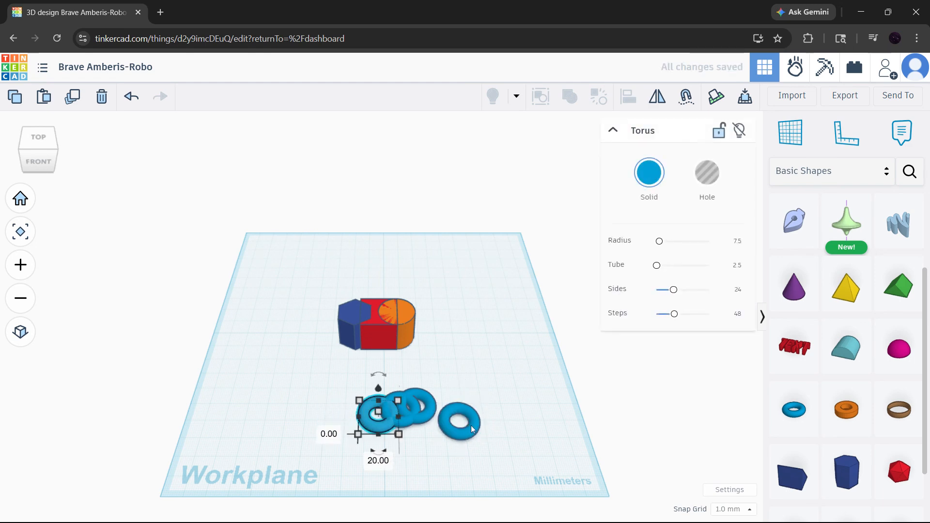
{"action": "left_click_drag", "start_coordinate": [471, 425], "coordinate": [452, 406]}
Step: Combine the four overlapping tori into a union group and move the chain about 39 mm to the right
{"action": "left_click_drag", "start_coordinate": [490, 460], "coordinate": [339, 374]}
{"action": "scroll", "coordinate": [411, 424], "scroll_direction": "up", "scroll_amount": 5}
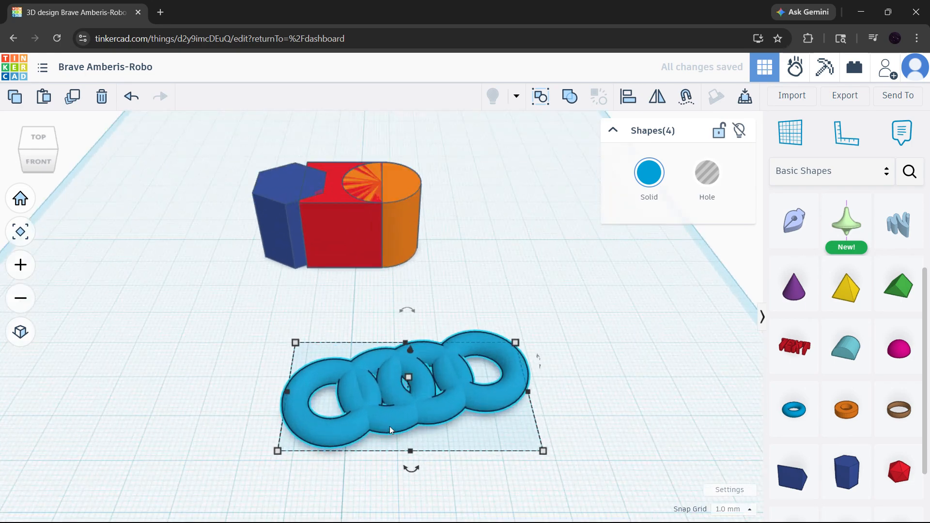
{"action": "left_click", "coordinate": [570, 97]}
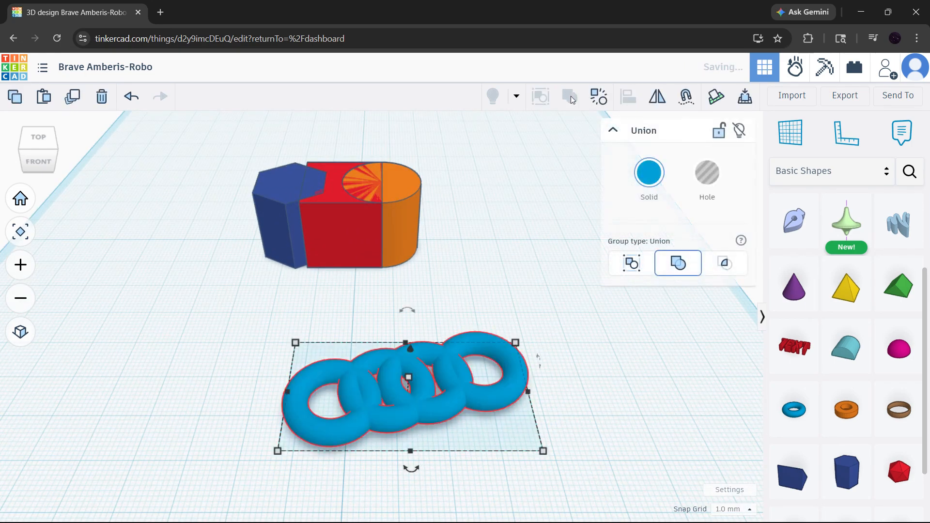
{"action": "left_click", "coordinate": [518, 271]}
{"action": "scroll", "coordinate": [504, 386], "scroll_direction": "down", "scroll_amount": 5}
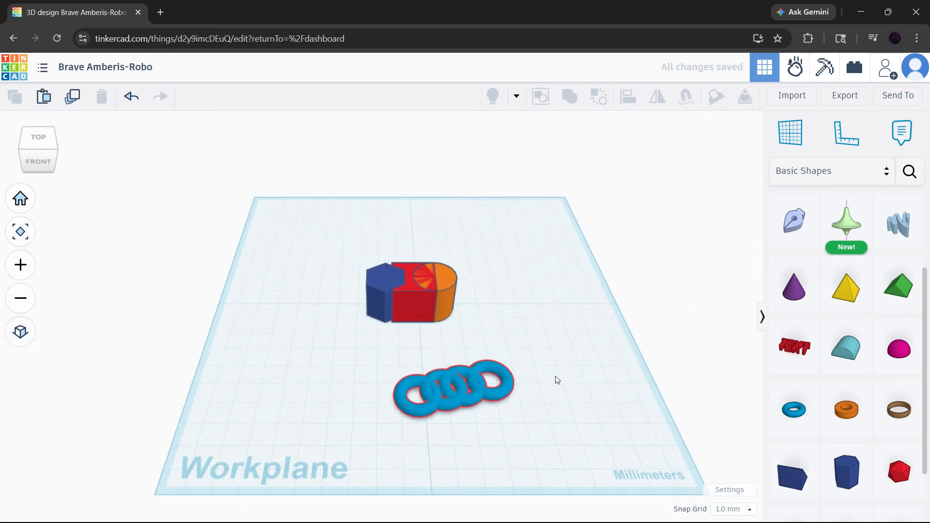
{"action": "scroll", "coordinate": [543, 393], "scroll_direction": "up", "scroll_amount": 1}
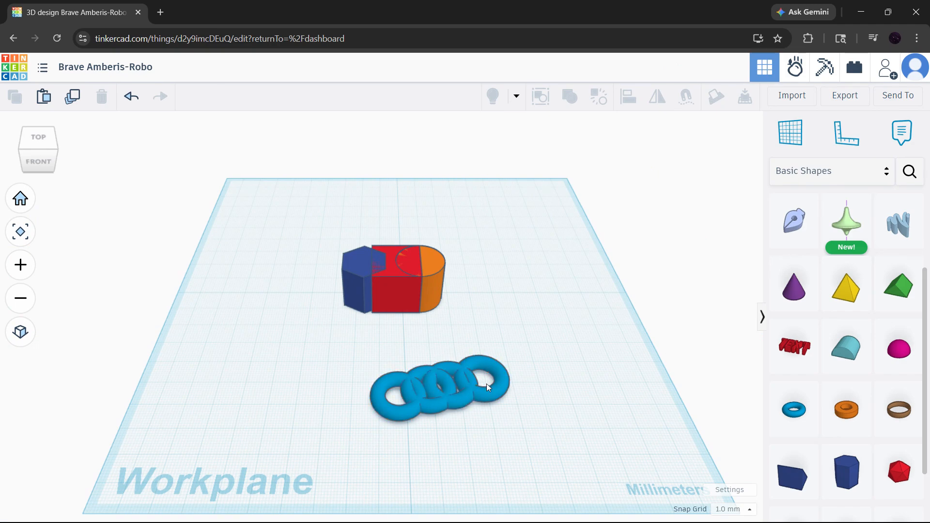
{"action": "left_click_drag", "start_coordinate": [486, 383], "coordinate": [589, 361]}
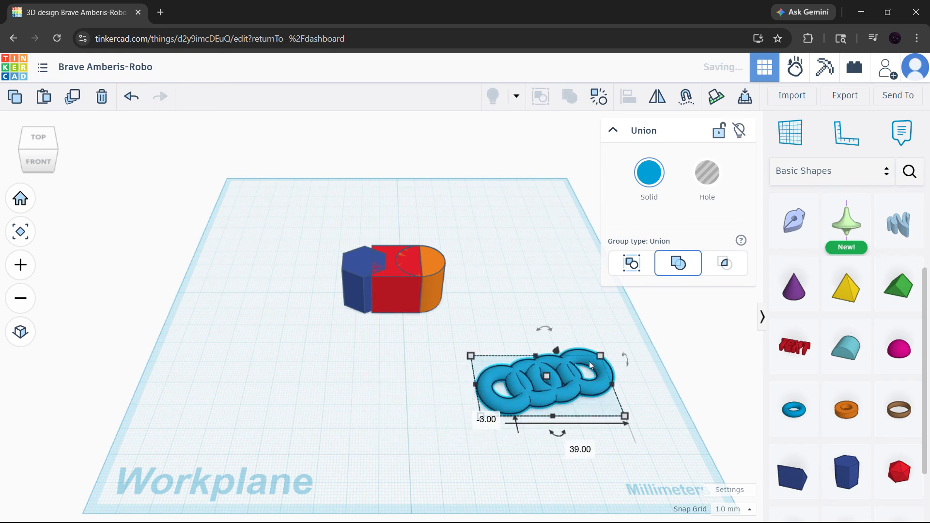
Step: Ungroup the torus chain and move its leftmost ring to the chain's right end
{"action": "left_click", "coordinate": [598, 97]}
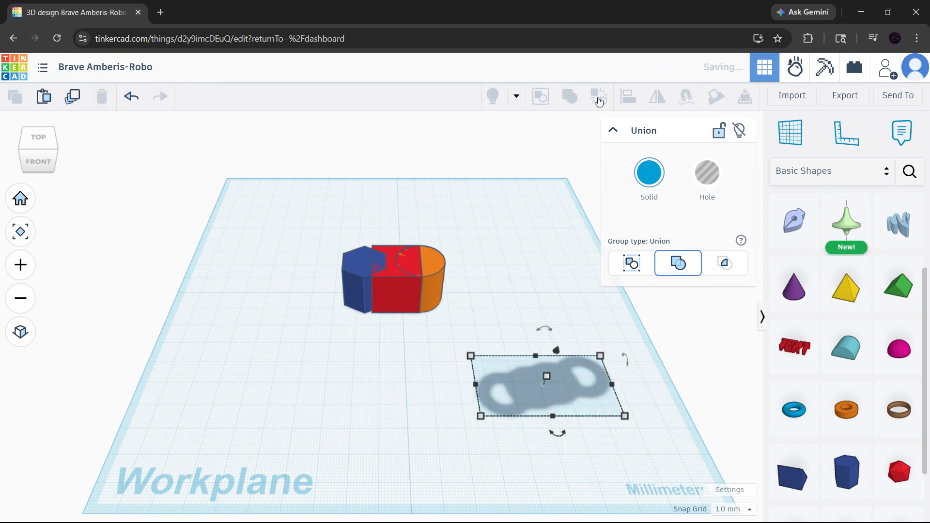
{"action": "left_click", "coordinate": [538, 279]}
{"action": "left_click_drag", "start_coordinate": [493, 399], "coordinate": [593, 375]}
{"action": "left_click", "coordinate": [527, 309]}
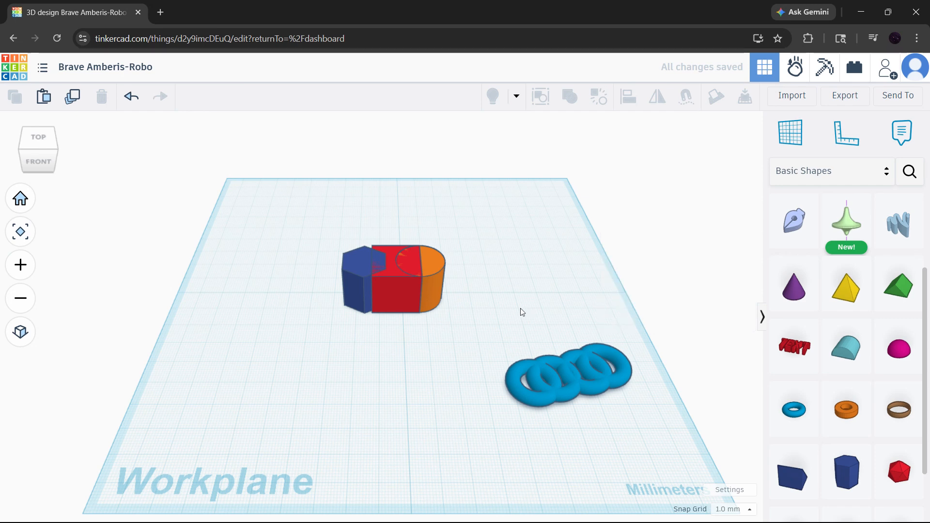
Step: Set a new workplane on the top face of the red box
{"action": "scroll", "coordinate": [414, 384], "scroll_direction": "up", "scroll_amount": 3}
{"action": "scroll", "coordinate": [378, 412], "scroll_direction": "up", "scroll_amount": 2}
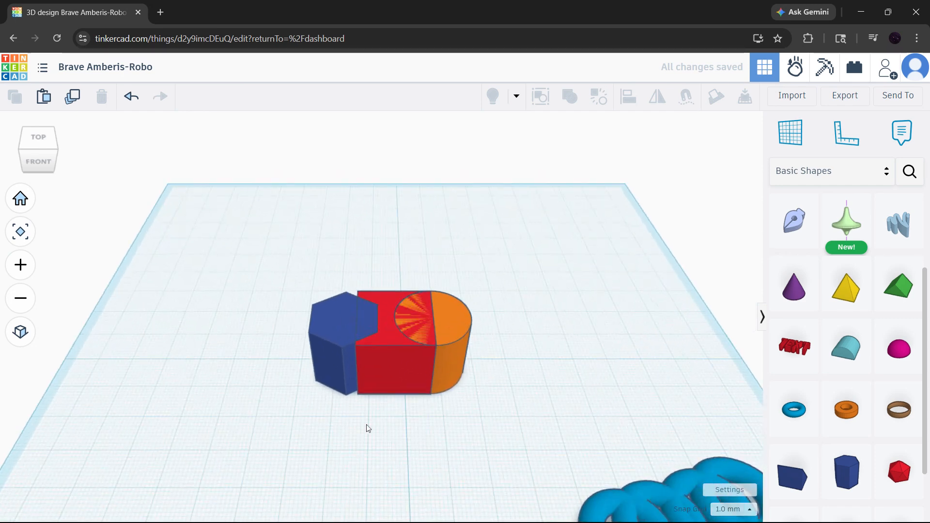
{"action": "left_click", "coordinate": [19, 198]}
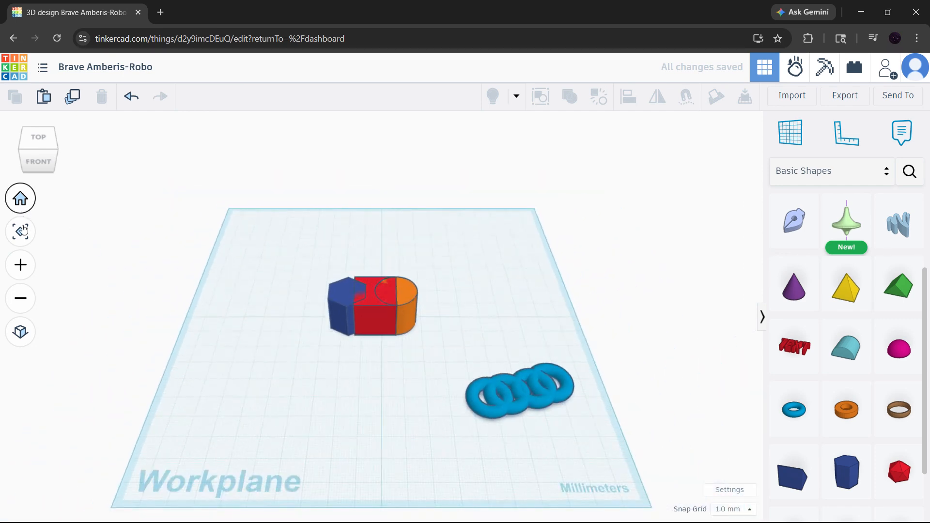
{"action": "left_click", "coordinate": [21, 265]}
{"action": "left_click", "coordinate": [20, 265]}
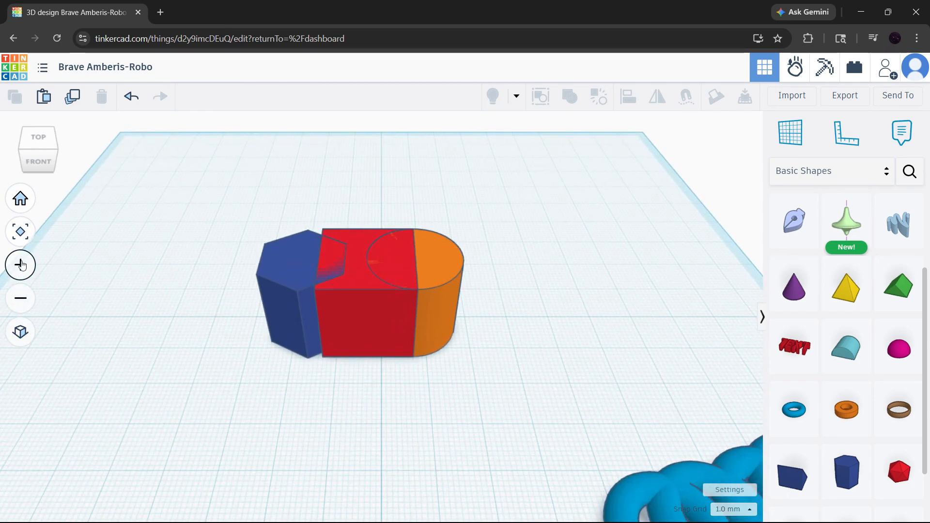
{"action": "key", "text": "w"}
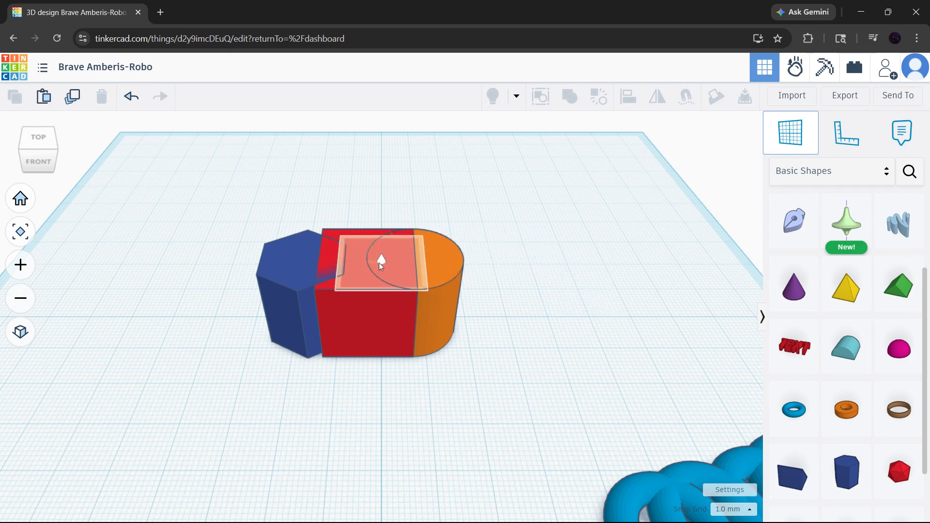
{"action": "left_click", "coordinate": [368, 256]}
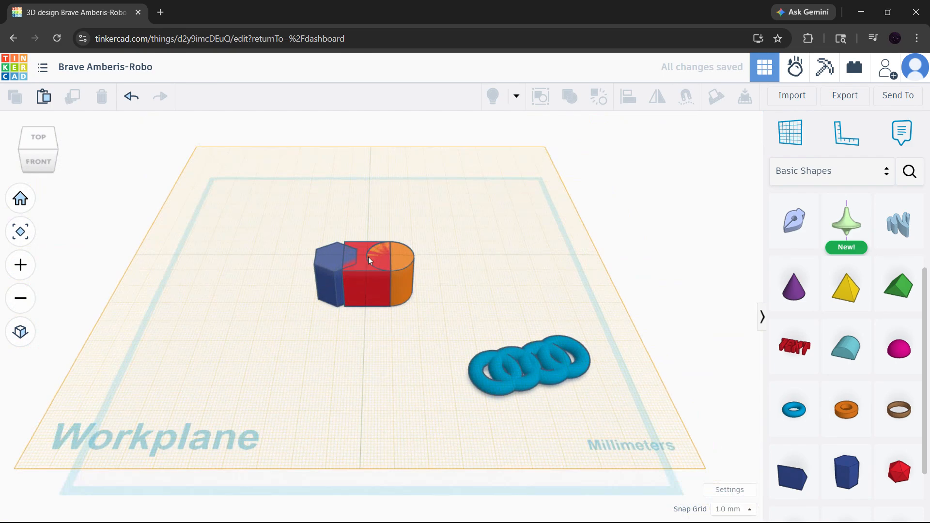
{"action": "mouse_move", "coordinate": [368, 257]}
{"action": "right_mouse_down"}
{"action": "mouse_move", "coordinate": [370, 214]}
{"action": "mouse_move", "coordinate": [376, 263]}
{"action": "right_mouse_up"}
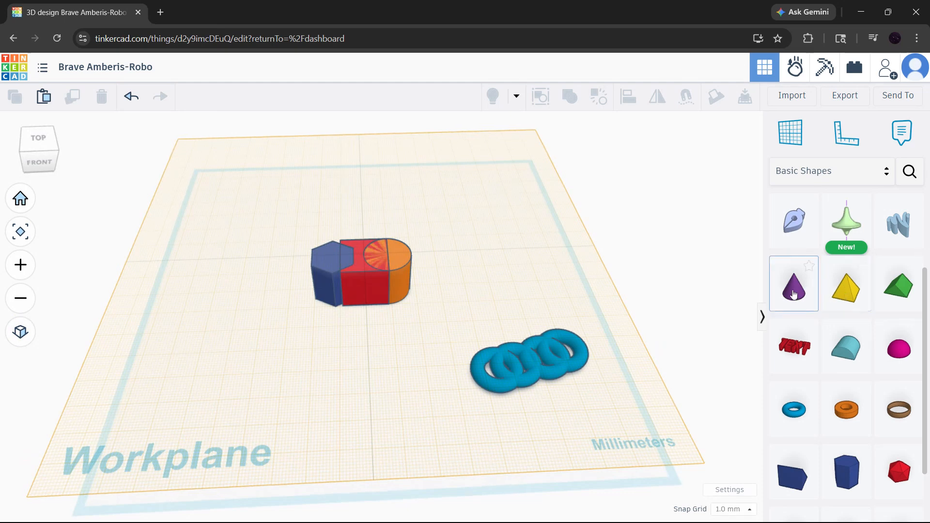
Step: Place a half sphere on top of the red box and a text shape behind it on the raised workplane
{"action": "left_click_drag", "start_coordinate": [899, 348], "coordinate": [365, 255]}
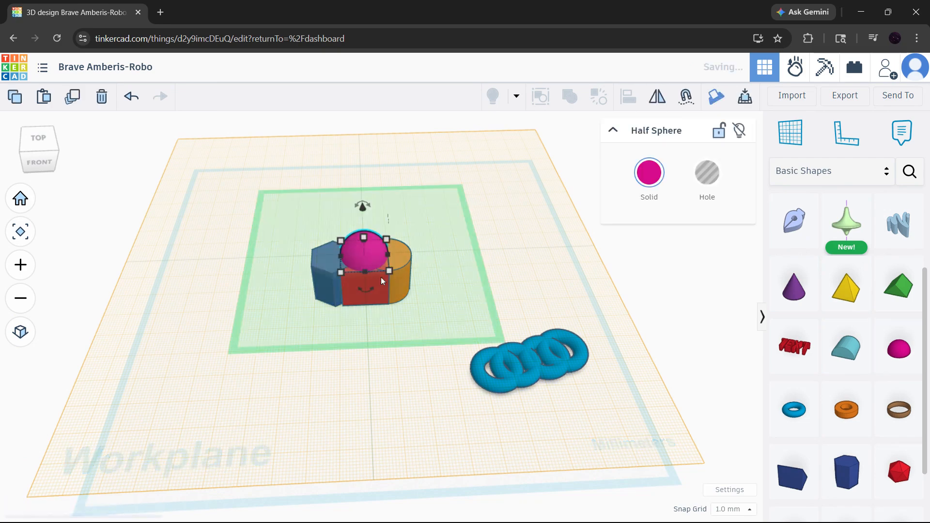
{"action": "left_click", "coordinate": [541, 227]}
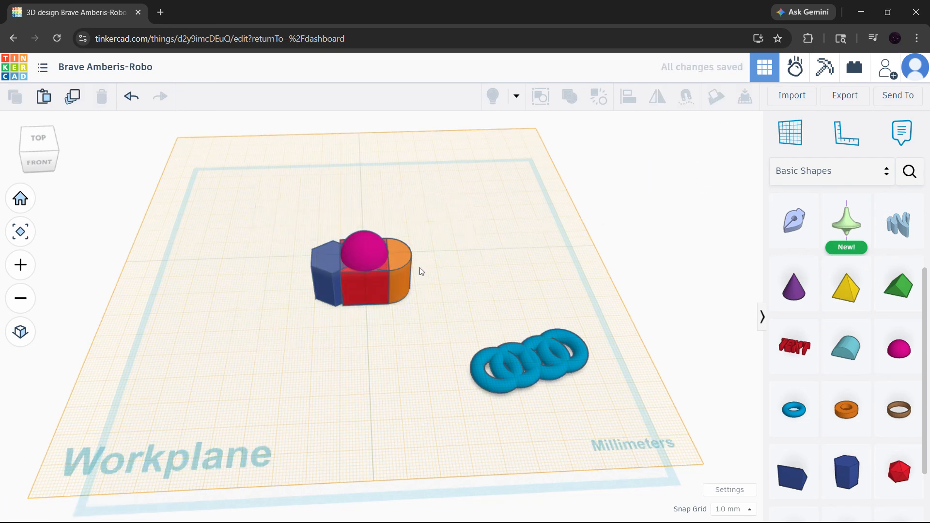
{"action": "mouse_move", "coordinate": [420, 267]}
{"action": "right_mouse_down"}
{"action": "mouse_move", "coordinate": [557, 272]}
{"action": "mouse_move", "coordinate": [402, 263]}
{"action": "right_mouse_up"}
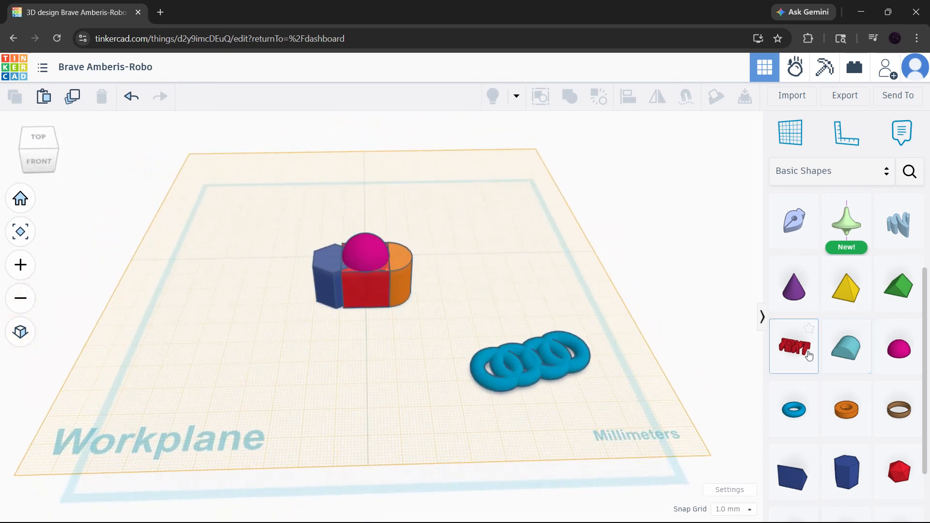
{"action": "left_click_drag", "start_coordinate": [799, 355], "coordinate": [369, 222]}
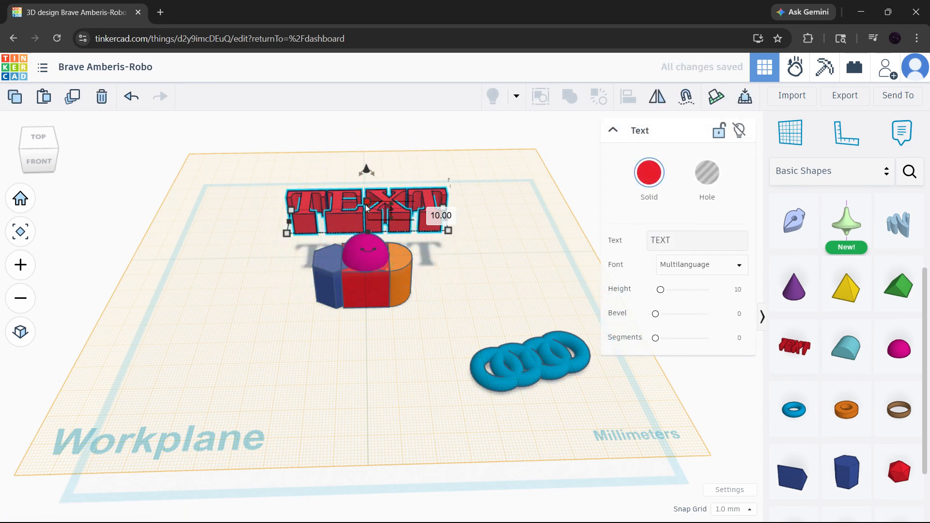
{"action": "left_click", "coordinate": [393, 194]}
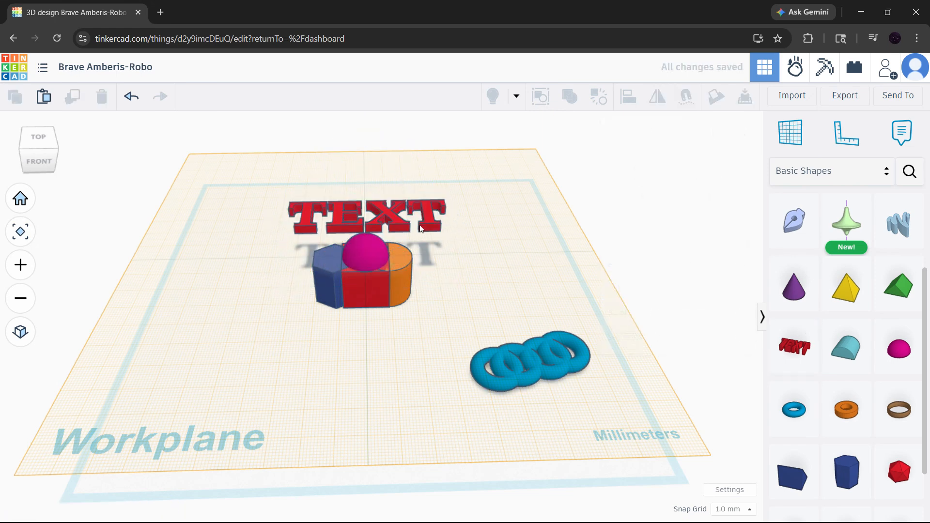
Step: Return the workplane to the original base level
{"action": "mouse_move", "coordinate": [290, 263]}
{"action": "right_mouse_down"}
{"action": "mouse_move", "coordinate": [498, 213]}
{"action": "mouse_move", "coordinate": [537, 189]}
{"action": "mouse_move", "coordinate": [351, 265]}
{"action": "mouse_move", "coordinate": [292, 277]}
{"action": "right_mouse_up"}
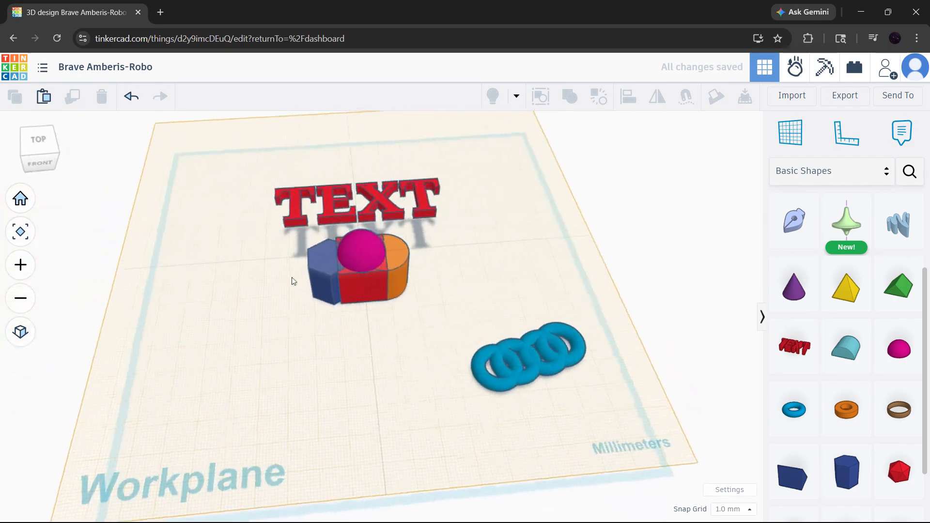
{"action": "key", "text": "w"}
{"action": "left_click", "coordinate": [477, 263]}
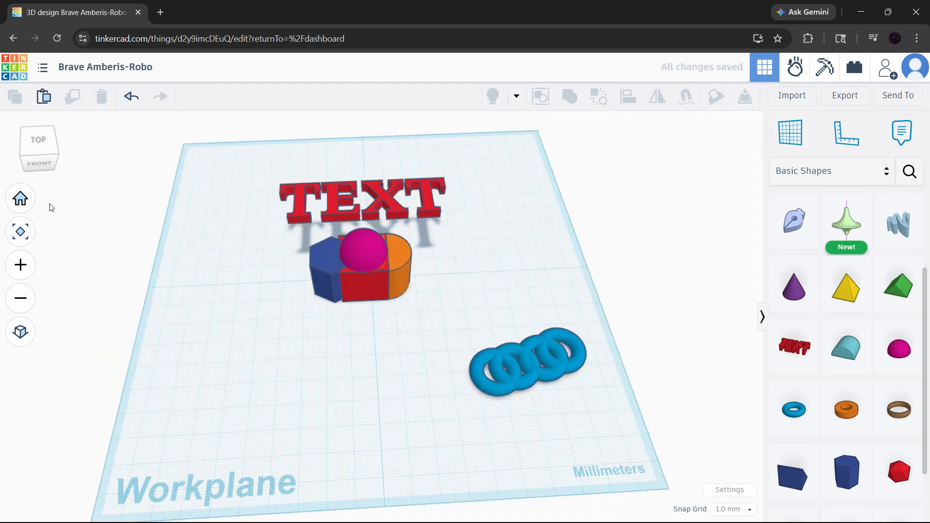
Step: Turn the half sphere, the orange cylinder and the blue six-sided polygon into holes
{"action": "right_click_drag", "start_coordinate": [38, 230], "coordinate": [258, 282]}
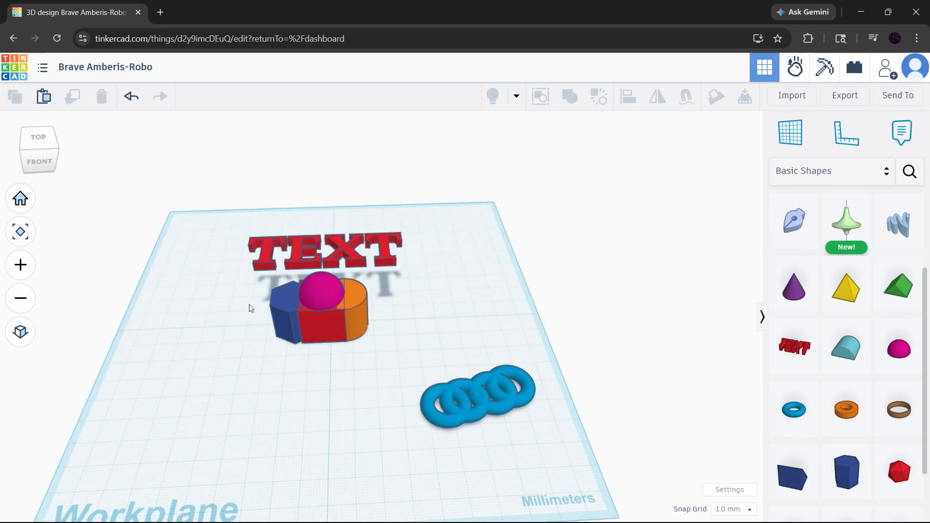
{"action": "scroll", "coordinate": [246, 292], "scroll_direction": "up", "scroll_amount": 5}
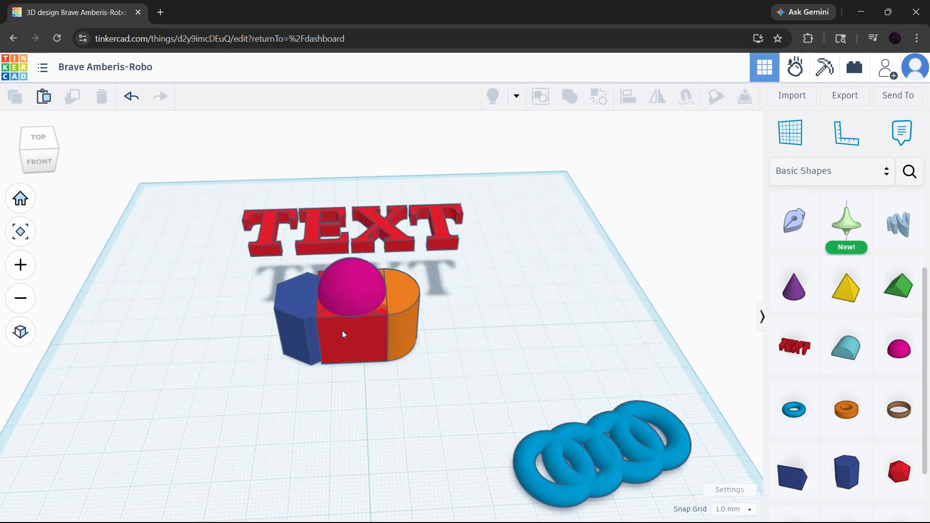
{"action": "scroll", "coordinate": [342, 329], "scroll_direction": "up", "scroll_amount": 1}
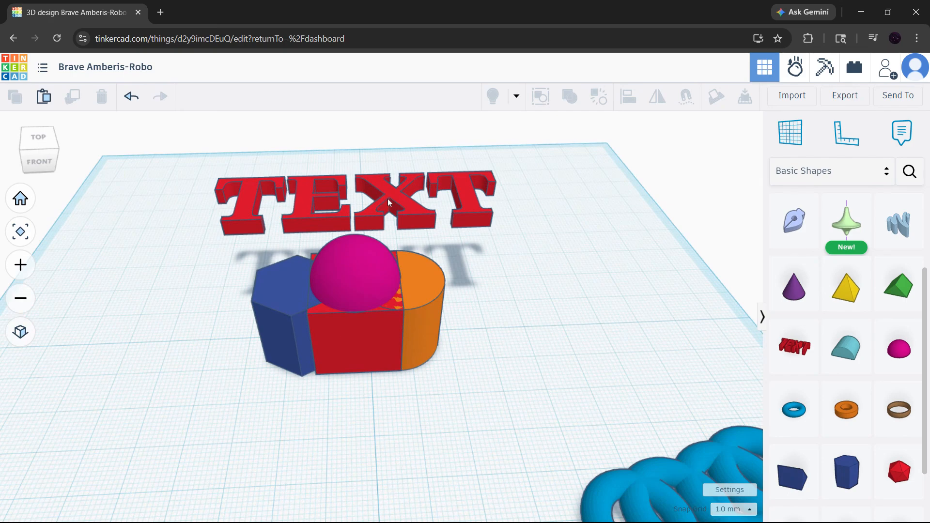
{"action": "left_click", "coordinate": [351, 253]}
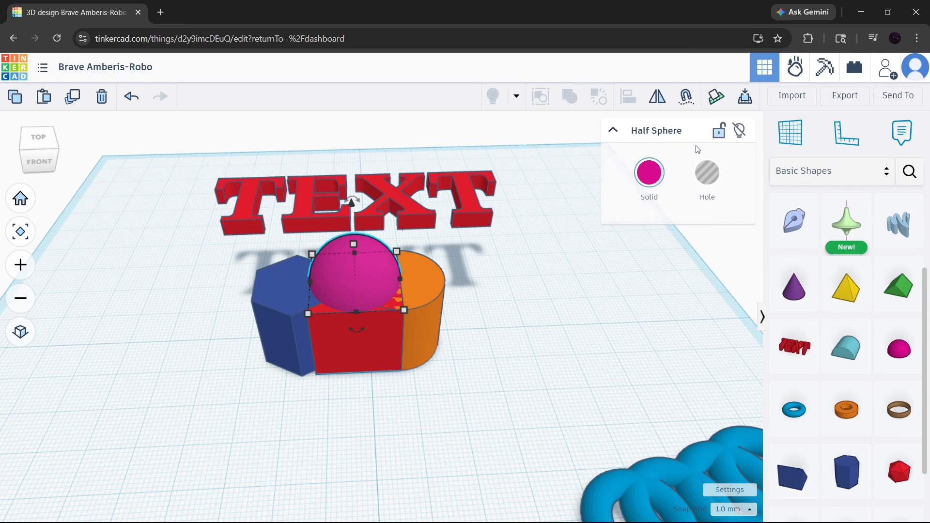
{"action": "key", "text": "h"}
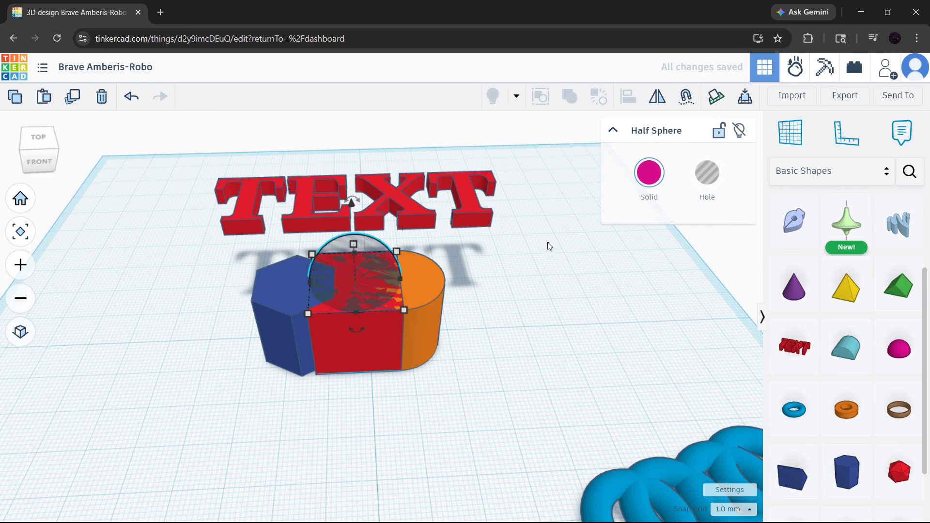
{"action": "left_click", "coordinate": [550, 242]}
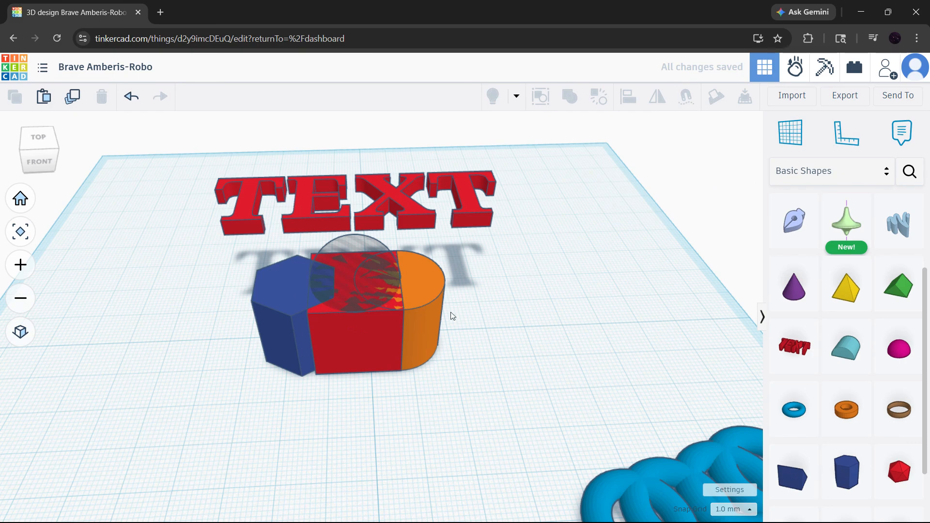
{"action": "left_click", "coordinate": [433, 319]}
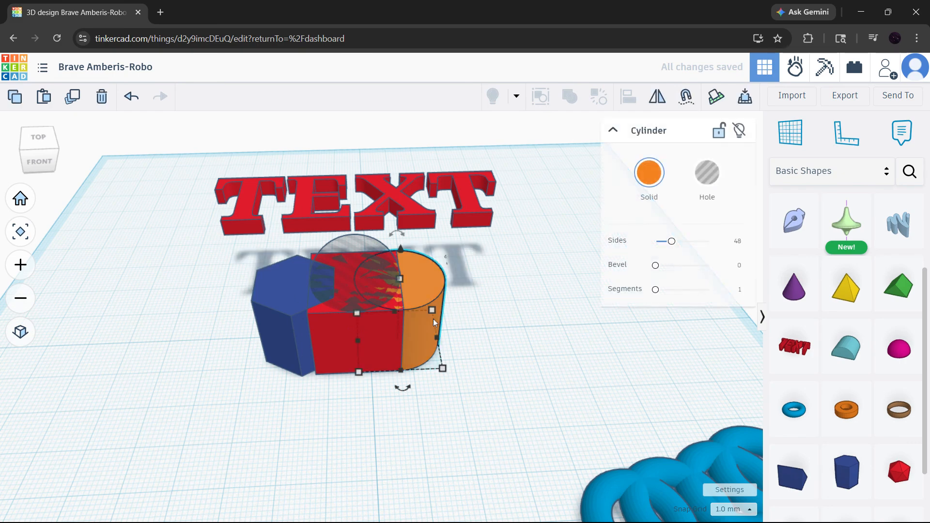
{"action": "key", "text": "h"}
{"action": "left_click", "coordinate": [274, 322]}
{"action": "key", "text": "h"}
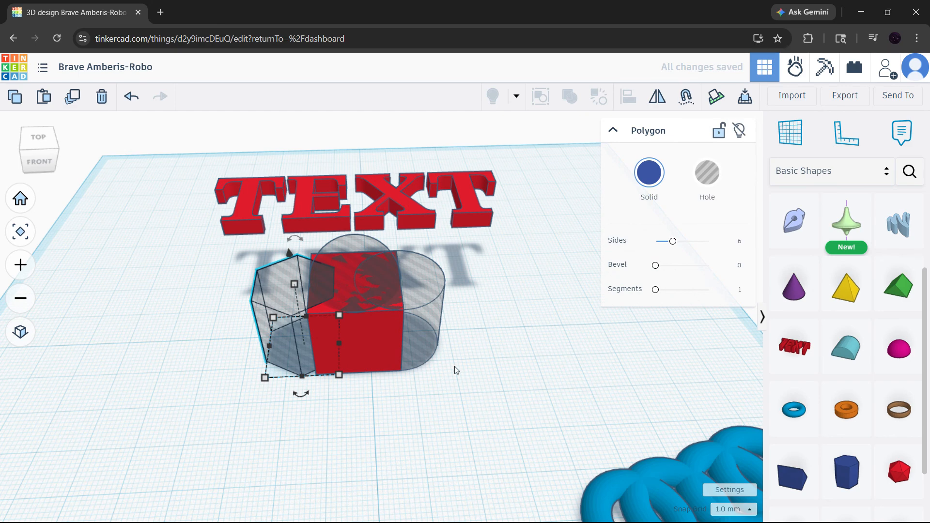
Step: Hide the red box together with the three hole shapes around it
{"action": "left_click_drag", "start_coordinate": [501, 445], "coordinate": [220, 249]}
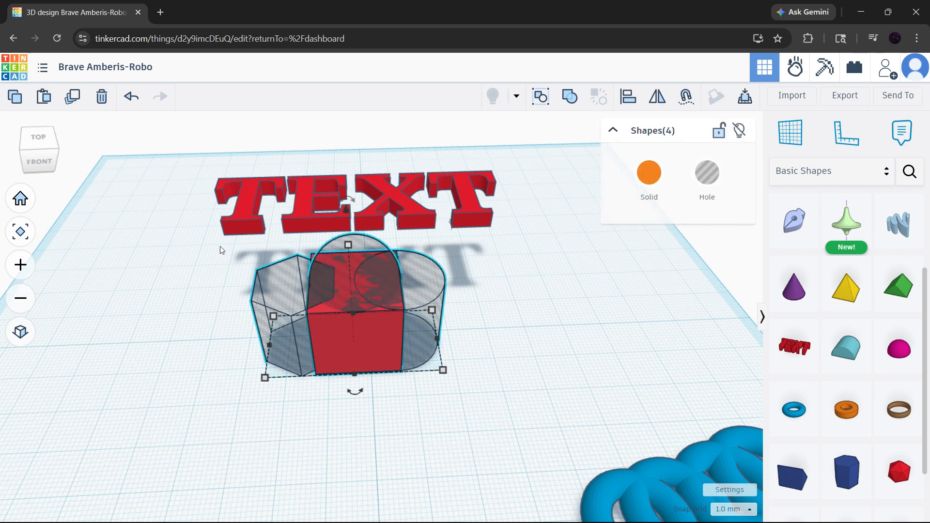
{"action": "key", "text": "Delete"}
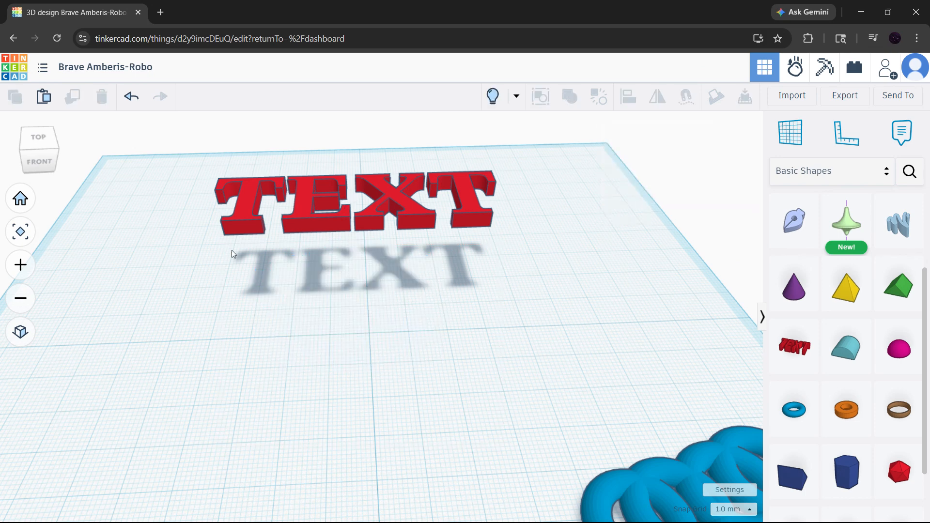
Step: Undo the recent edits one after another, back to the stage where the blue torus rings lie separately on the workplane
{"action": "key", "text": "ctrl+z"}
{"action": "left_click", "coordinate": [129, 97]}
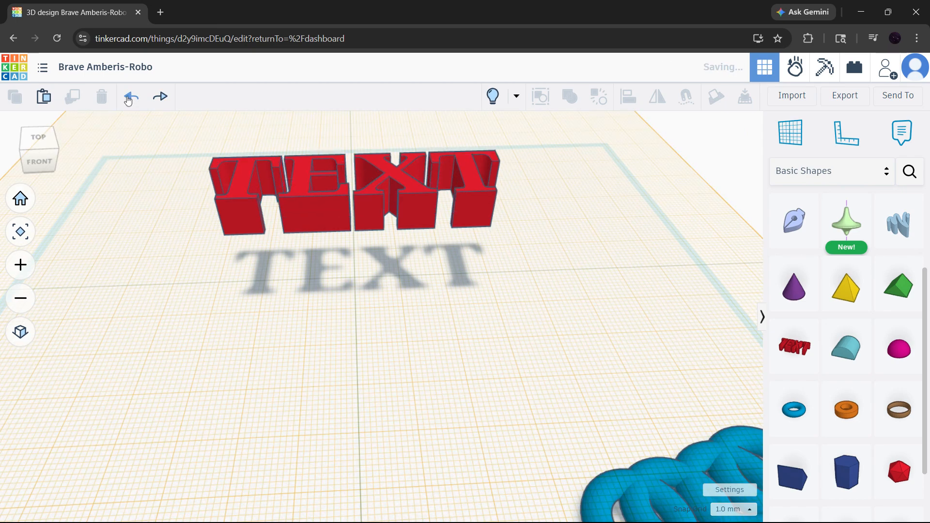
{"action": "left_click", "coordinate": [129, 99]}
{"action": "left_click", "coordinate": [128, 99]}
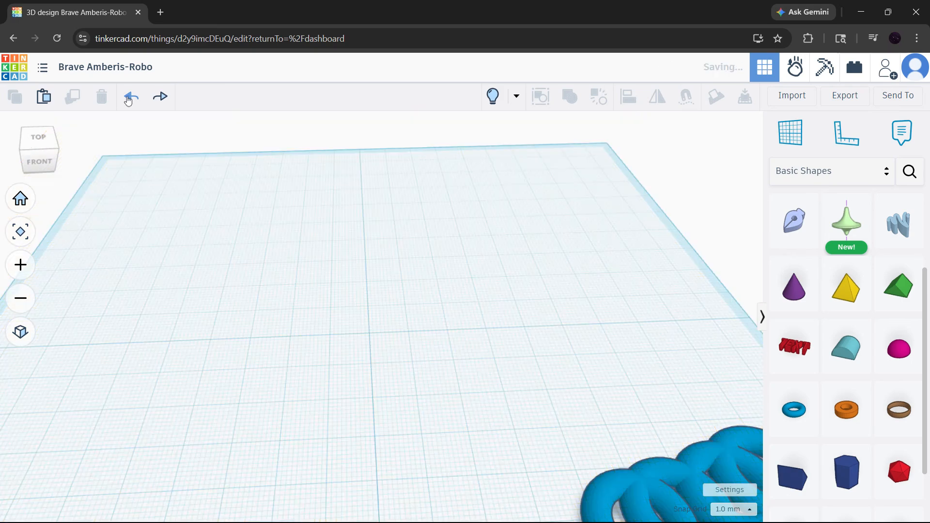
{"action": "left_click", "coordinate": [128, 99]}
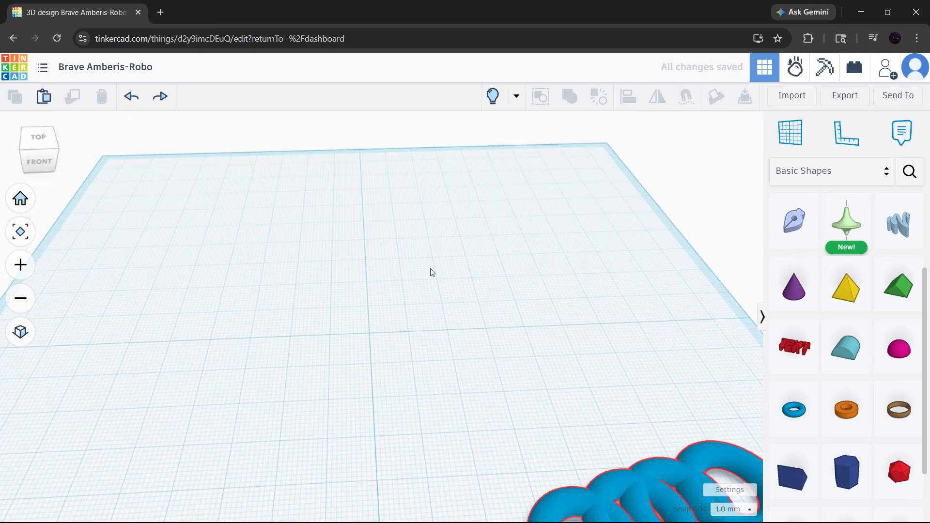
{"action": "key", "text": "ctrl+z"}
{"action": "key", "text": "ctrl+z"}
{"action": "key", "text": "ctrl+z"}
{"action": "key", "text": "ctrl+z"}
{"action": "key", "text": "ctrl+z"}
{"action": "key", "text": "ctrl+z"}
{"action": "key", "text": "ctrl+z"}
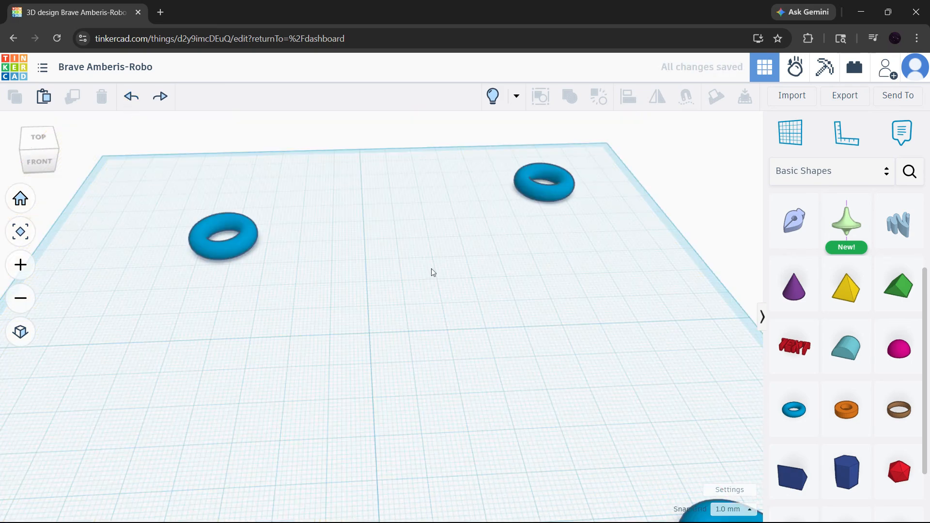
Step: Redo the undone edits up to the stage with the text shape and the half sphere as a hole
{"action": "key", "text": "ctrl+y"}
{"action": "key", "text": "ctrl+z"}
{"action": "key", "text": "ctrl+z"}
{"action": "key", "text": "ctrl+z"}
{"action": "key", "text": "ctrl+z"}
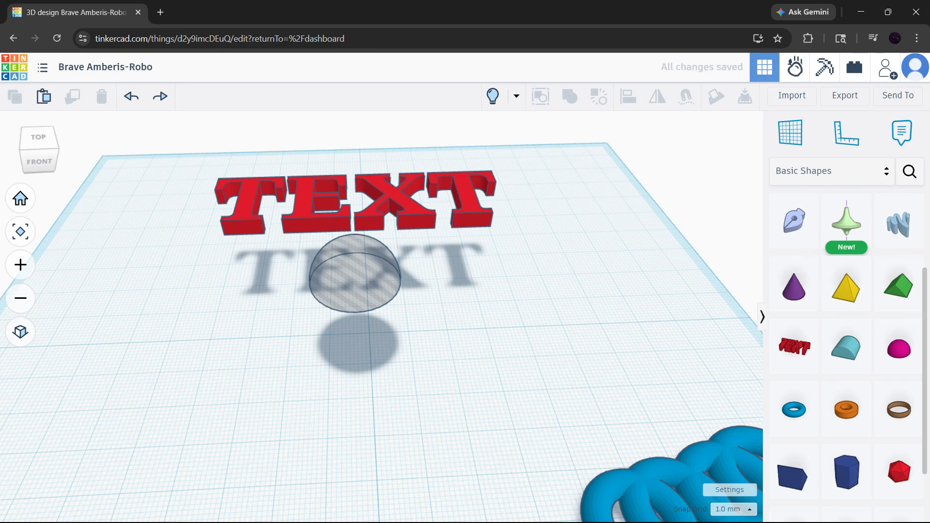
Step: Undo the hole conversions and show the hidden red box, blue polygon and orange cylinder again
{"action": "key", "text": "ctrl+z"}
{"action": "key", "text": "ctrl+z"}
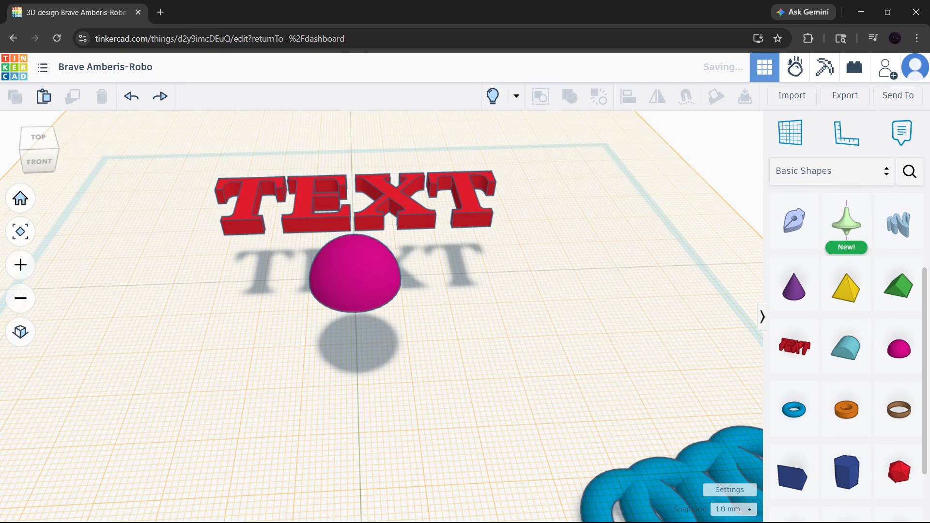
{"action": "key", "text": "ctrl+z"}
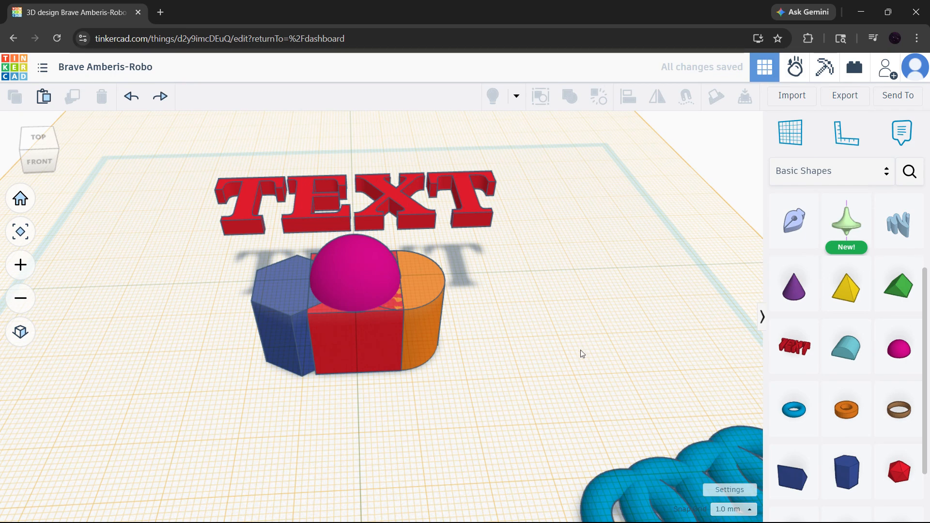
Step: Return the workplane from the raised level to the base level
{"action": "left_click", "coordinate": [776, 144]}
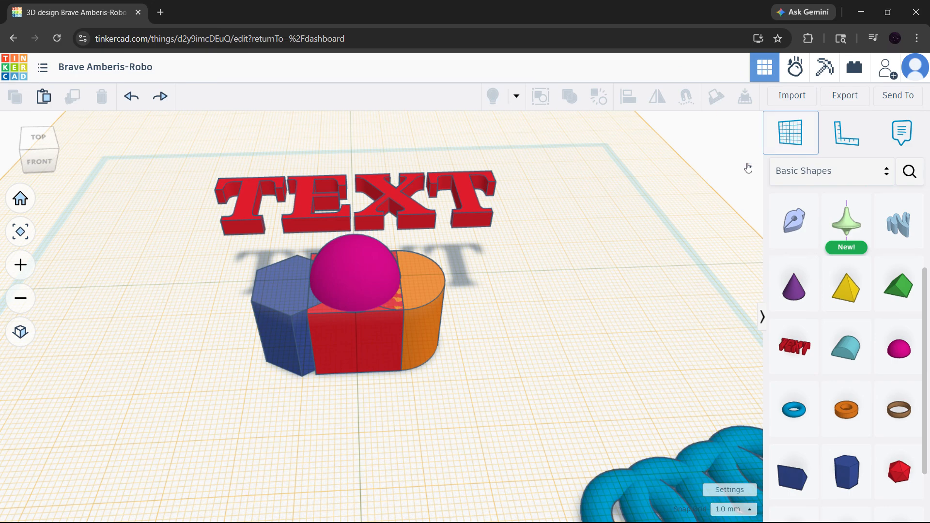
{"action": "left_click", "coordinate": [579, 298]}
{"action": "mouse_move", "coordinate": [502, 320]}
{"action": "right_mouse_down"}
{"action": "mouse_move", "coordinate": [439, 270]}
{"action": "mouse_move", "coordinate": [489, 290]}
{"action": "mouse_move", "coordinate": [499, 315]}
{"action": "right_mouse_up"}
{"action": "left_click", "coordinate": [20, 198]}
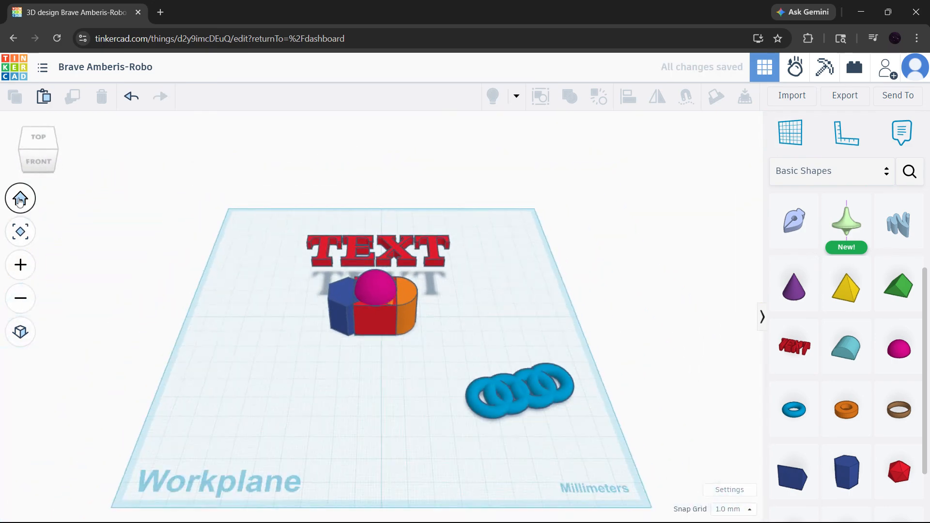
{"action": "scroll", "coordinate": [418, 328], "scroll_direction": "up", "scroll_amount": 5}
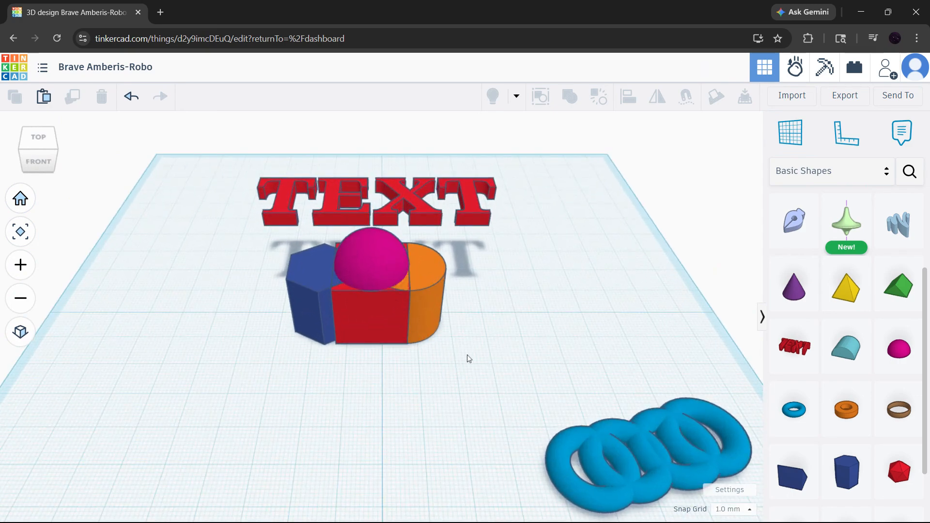
Step: Group the four overlapping blue torus rings into one union
{"action": "left_click", "coordinate": [437, 305]}
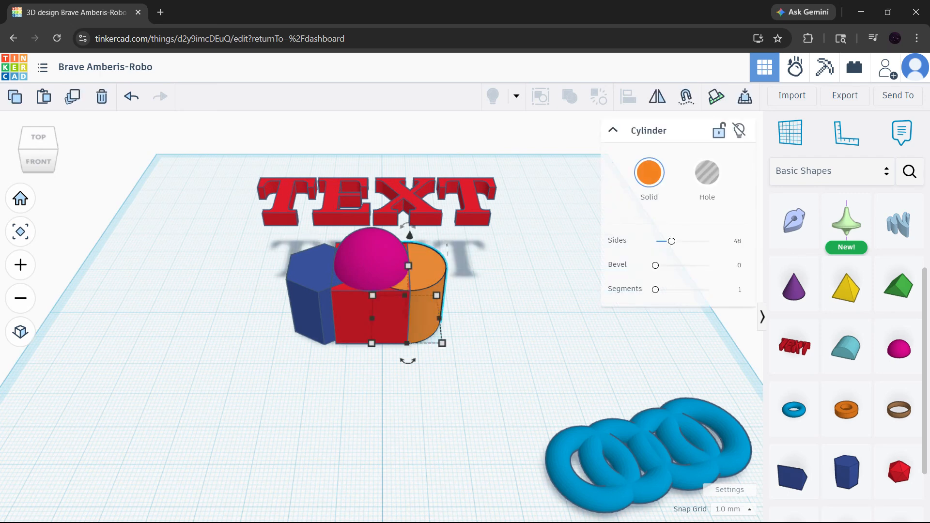
{"action": "left_click", "coordinate": [441, 374]}
{"action": "scroll", "coordinate": [508, 335], "scroll_direction": "up", "scroll_amount": 5}
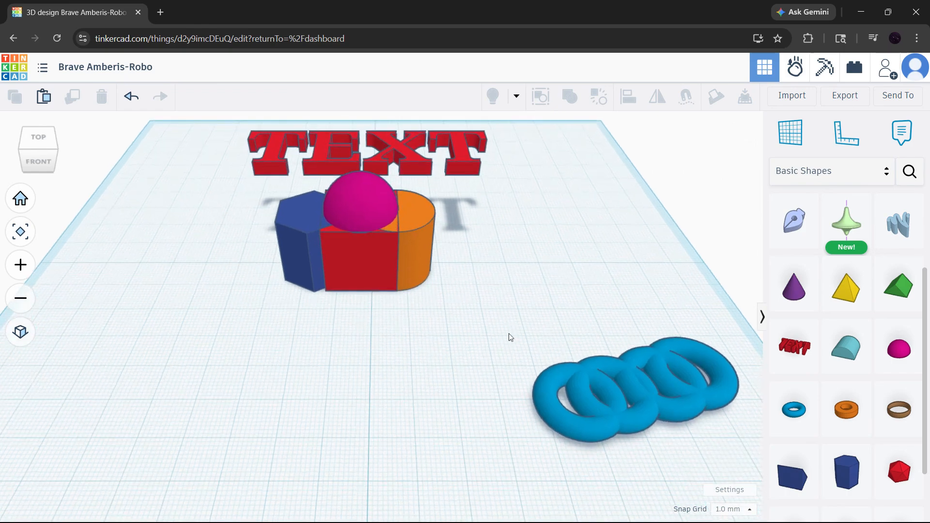
{"action": "left_click_drag", "start_coordinate": [431, 284], "coordinate": [683, 436]}
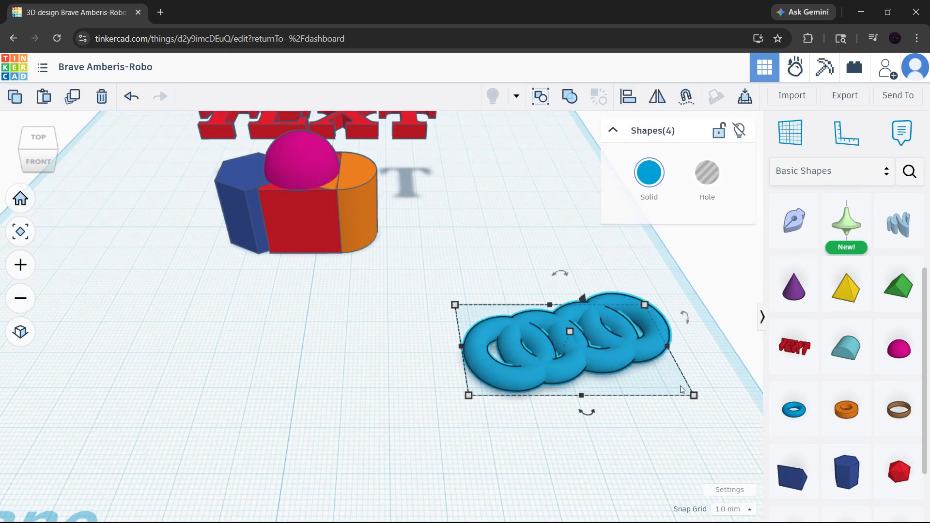
{"action": "left_click", "coordinate": [564, 105]}
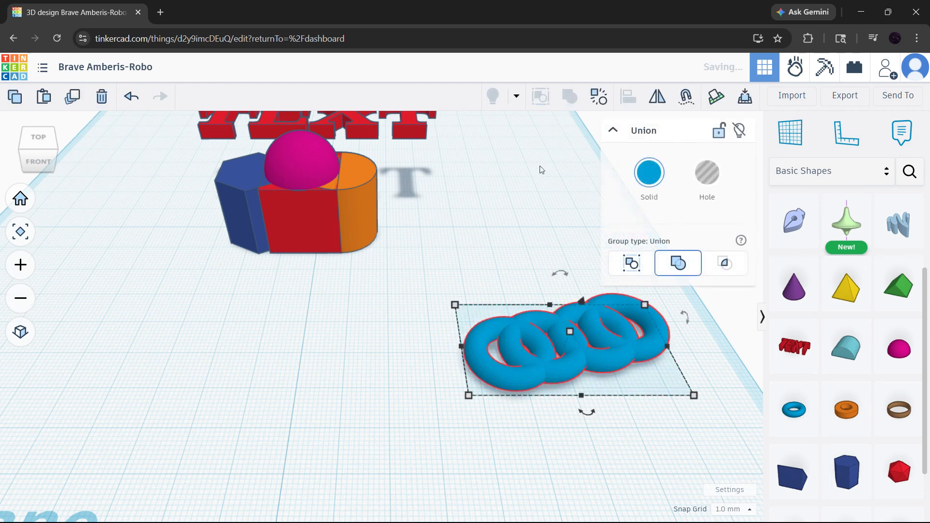
{"action": "left_click", "coordinate": [651, 439]}
Step: Try placing the workplane on the top face of the blue polygon
{"action": "middle_click_drag", "start_coordinate": [402, 283], "coordinate": [516, 368]}
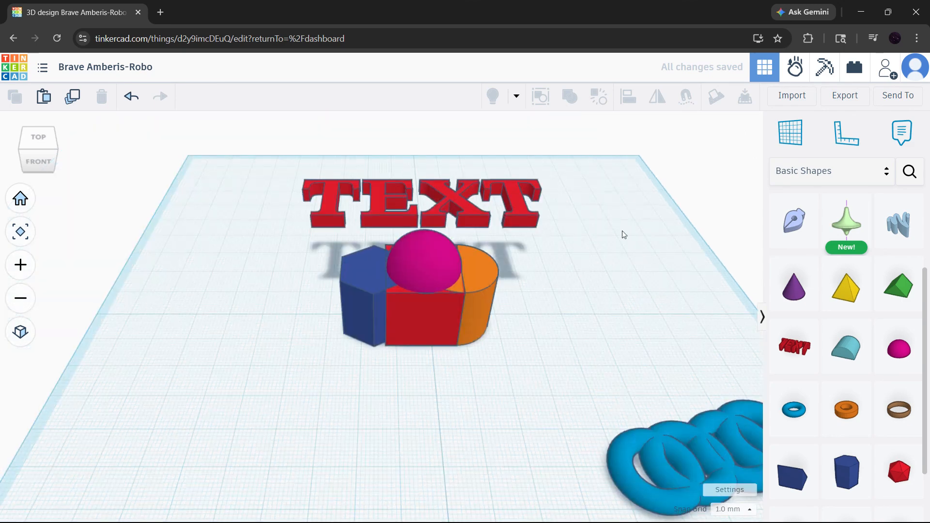
{"action": "left_click", "coordinate": [772, 143]}
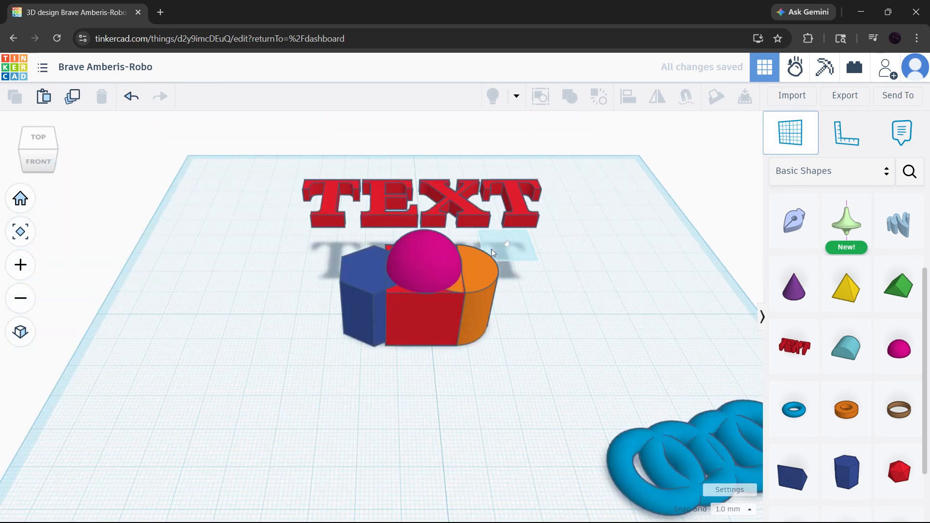
{"action": "left_click", "coordinate": [369, 269]}
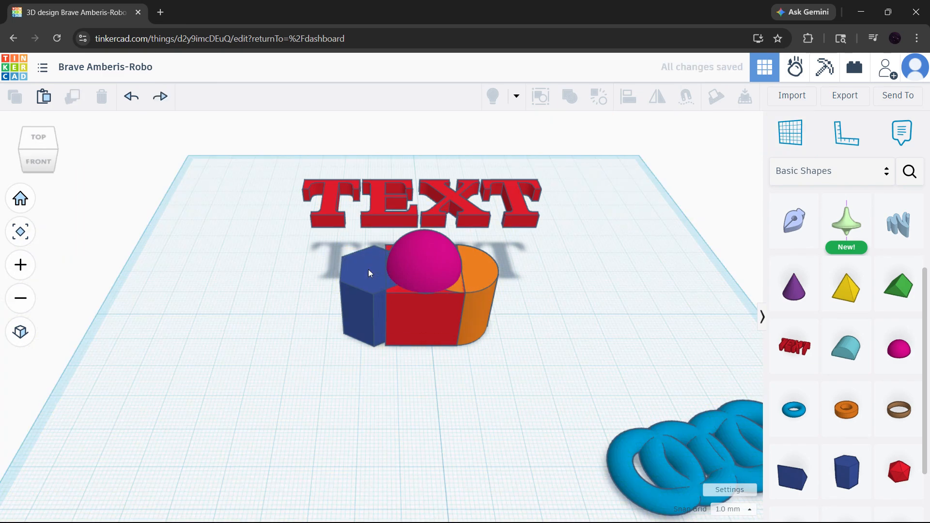
Step: Delete the red box under the half sphere and undo the deletion
{"action": "left_click", "coordinate": [427, 316]}
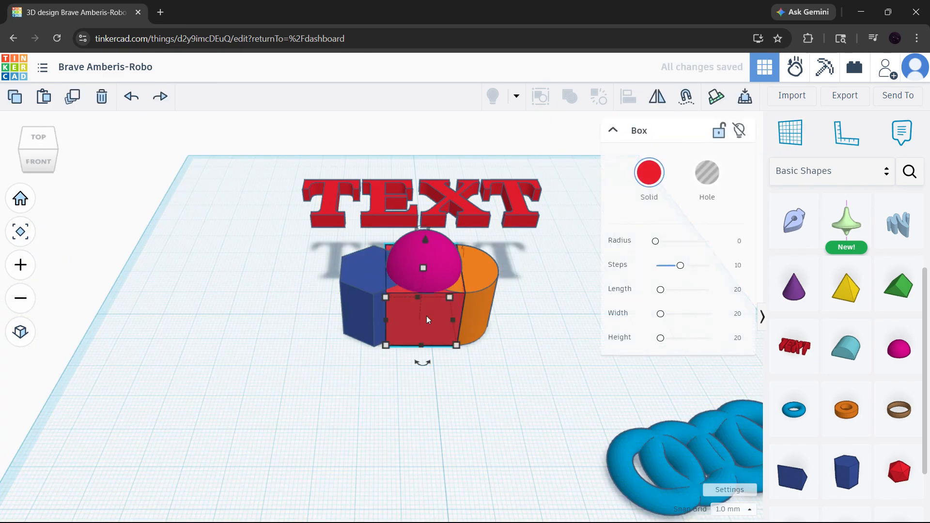
{"action": "key", "text": "Delete"}
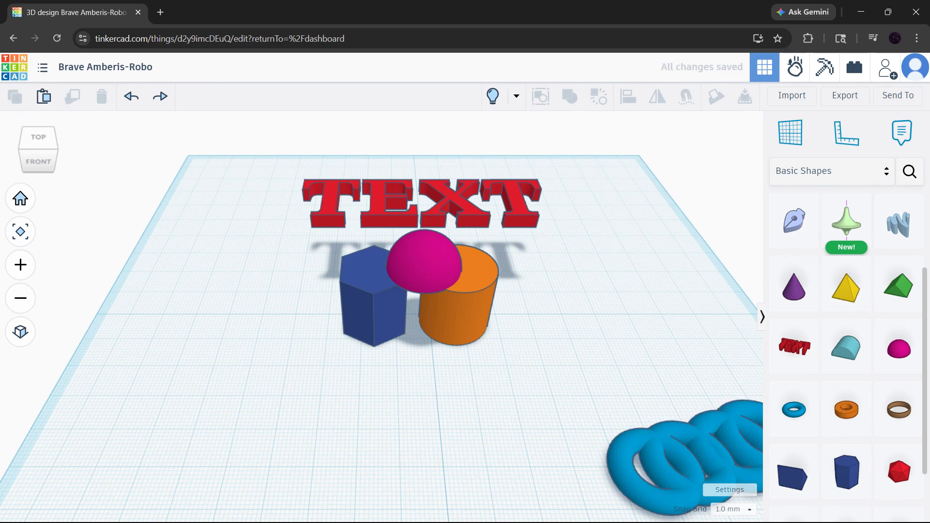
{"action": "key", "text": "ctrl+z"}
{"action": "left_click", "coordinate": [427, 316]}
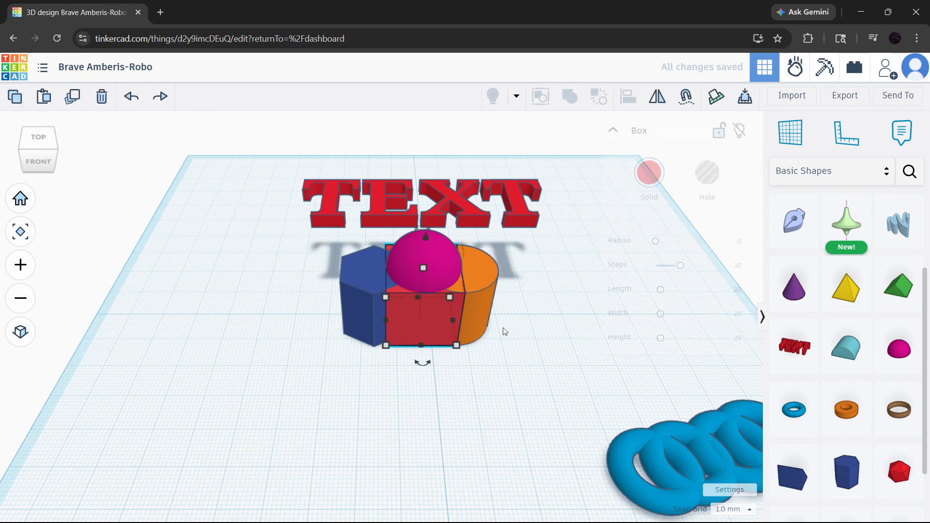
{"action": "left_click", "coordinate": [528, 328]}
{"action": "left_click", "coordinate": [454, 196]}
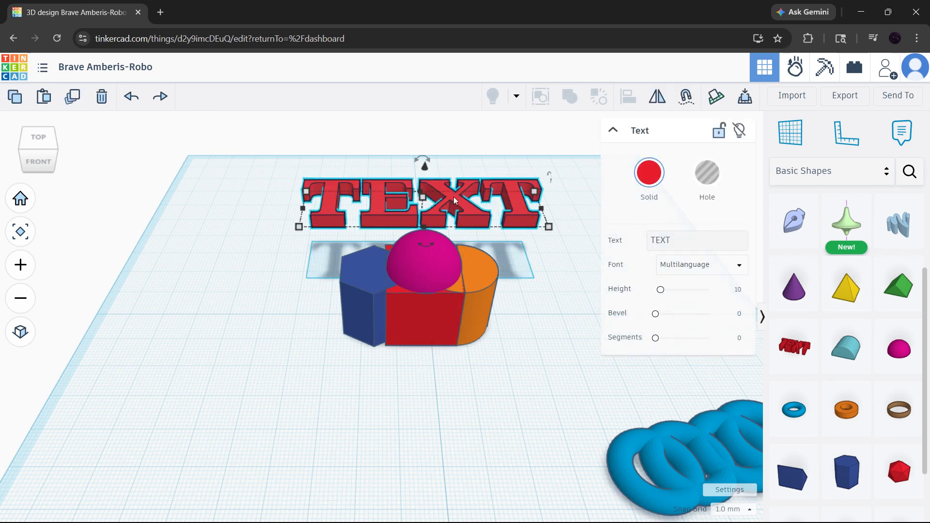
{"action": "left_click", "coordinate": [517, 307]}
{"action": "left_click", "coordinate": [20, 198]}
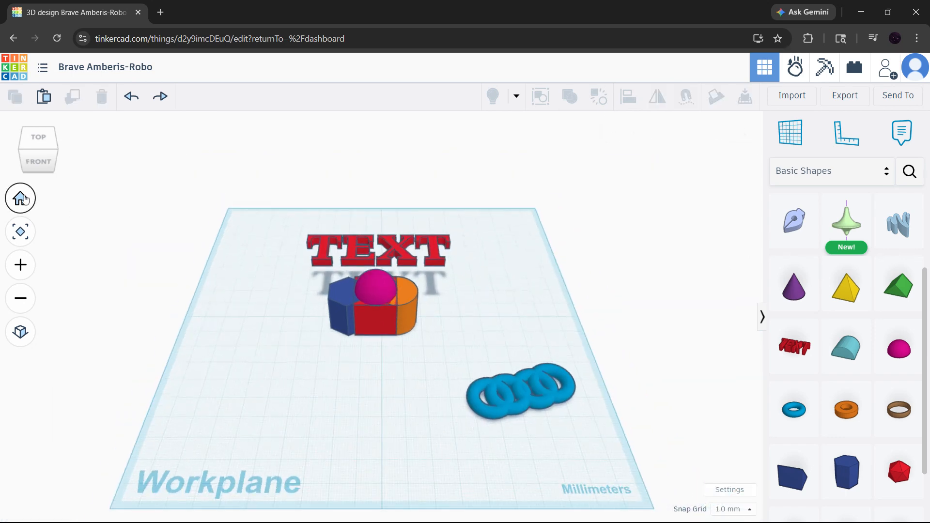